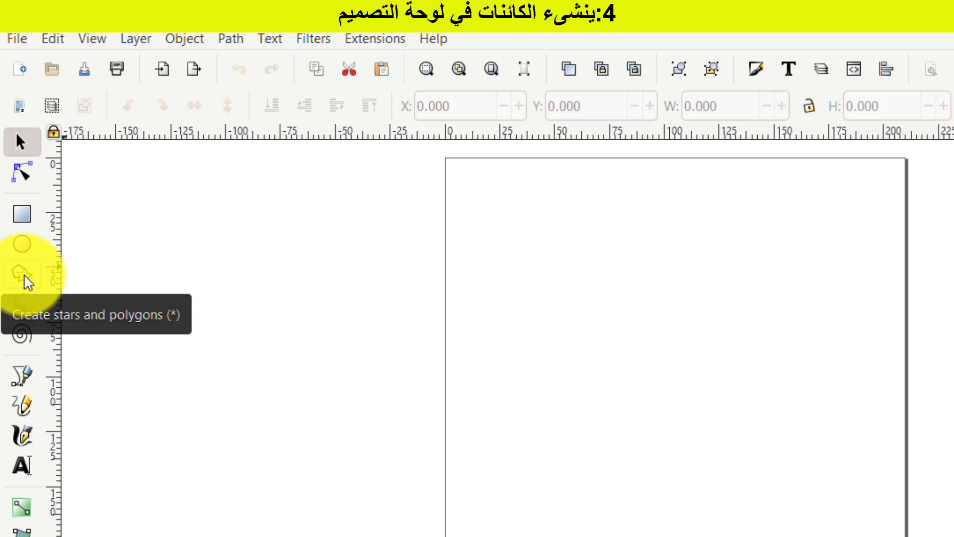
# Draw a five-cornered polygon about 36 mm wide in the upper-left area of the page
pyautogui.click(25, 278)
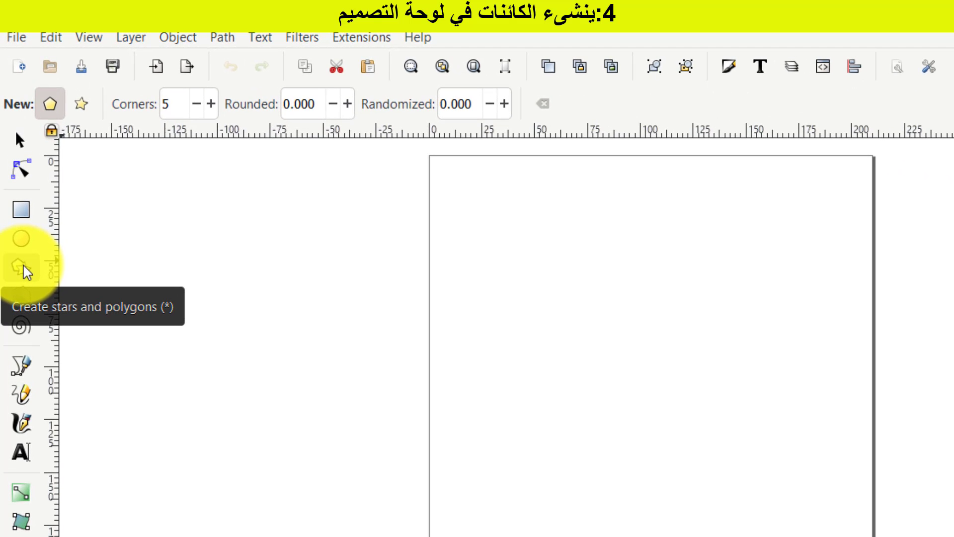
pyautogui.click(51, 105)
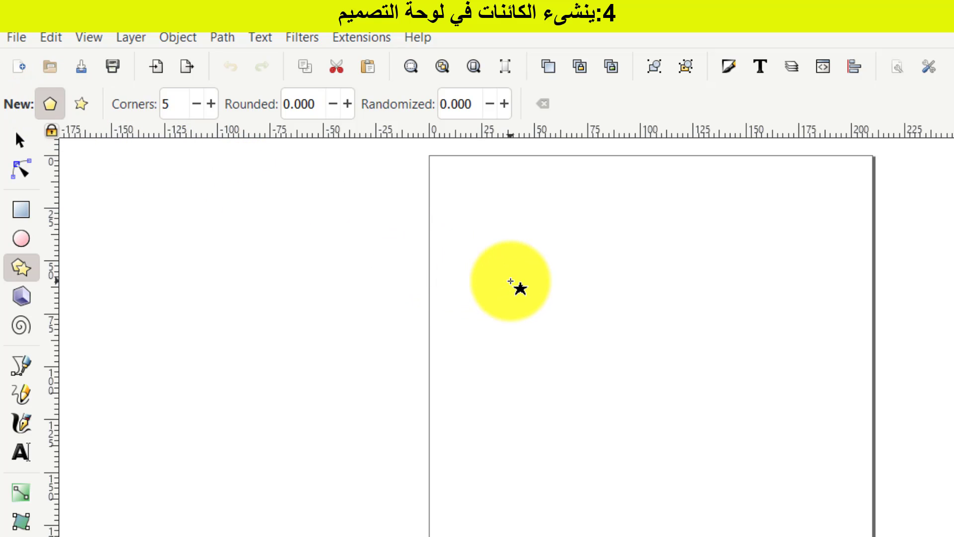
pyautogui.moveTo(510, 281); pyautogui.dragTo(548, 293)
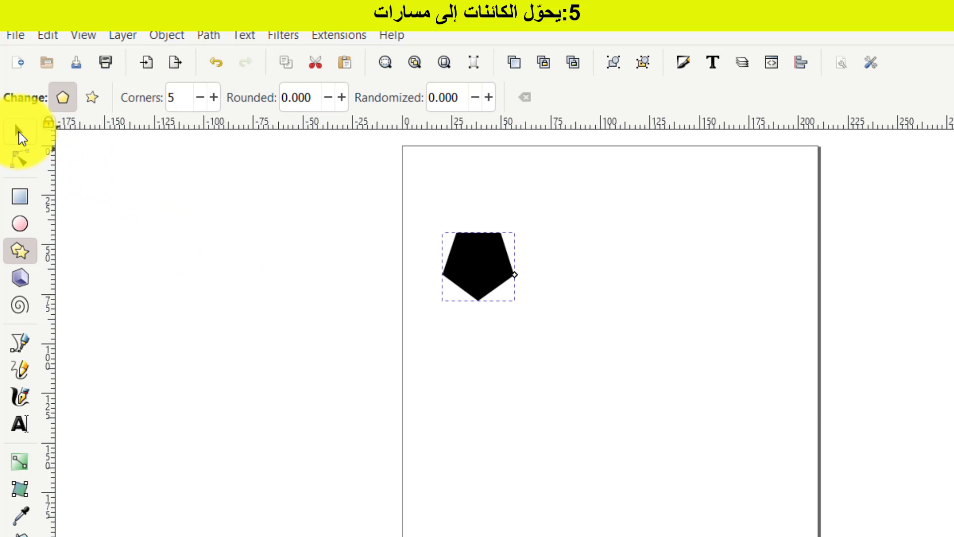
# Convert the selected pentagon from an object to a path
pyautogui.click(19, 132)
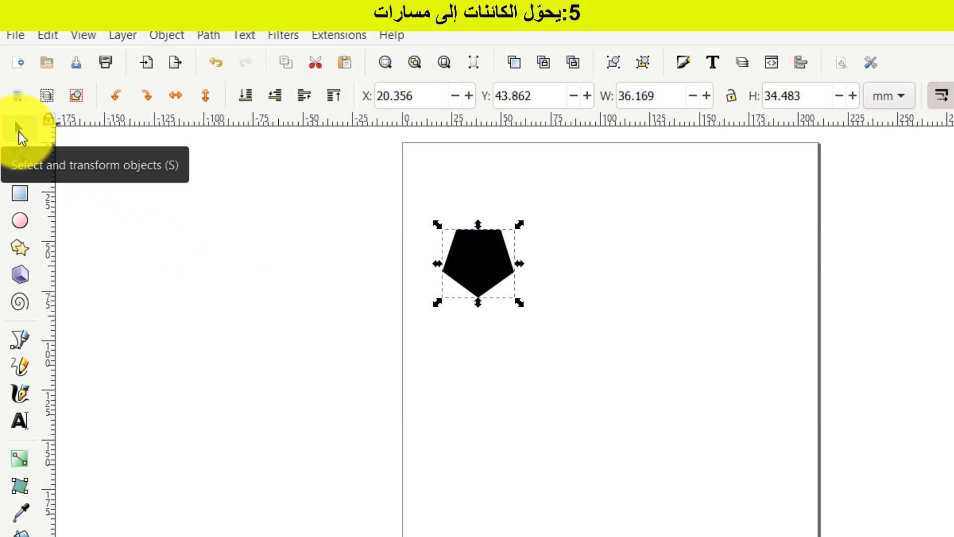
pyautogui.click(207, 35)
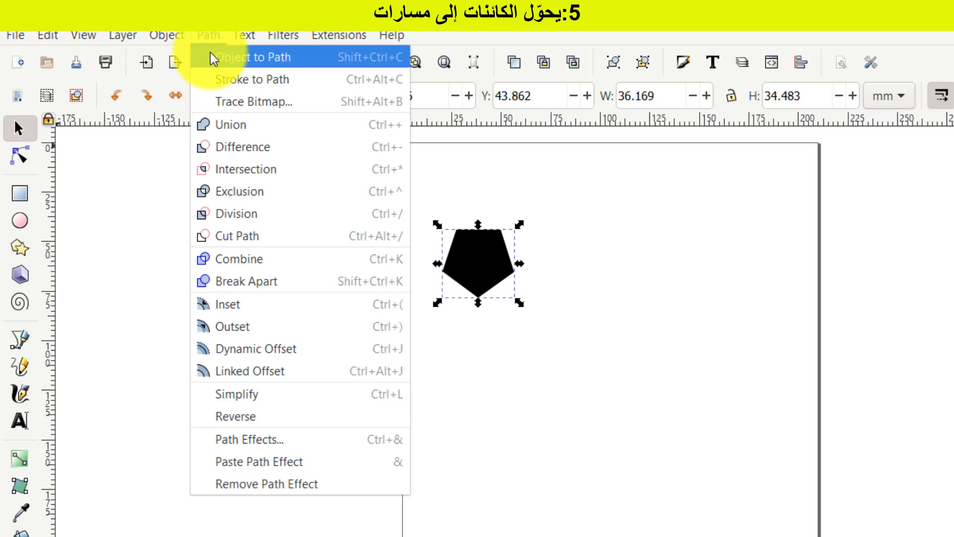
pyautogui.click(211, 56)
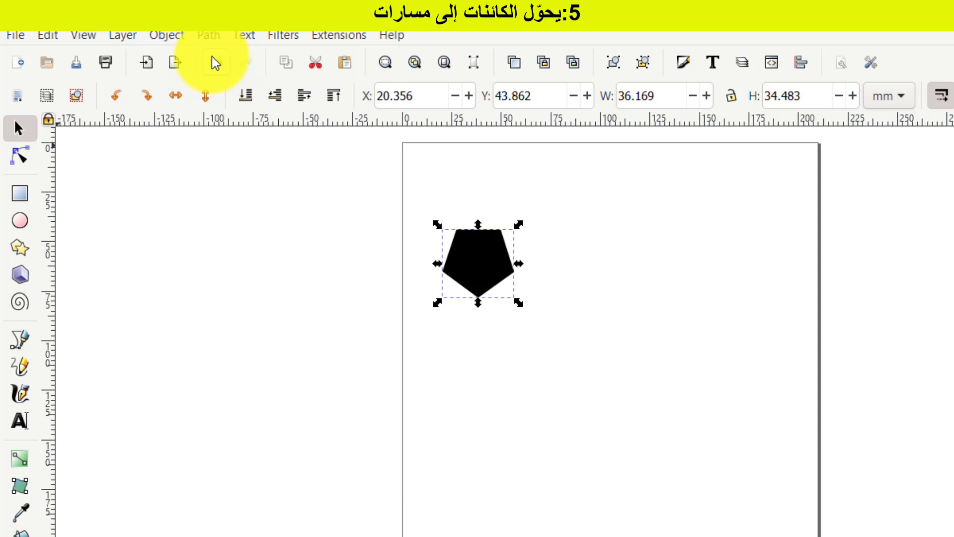
pyautogui.hotkey('shift', 'ctrl', 'f')
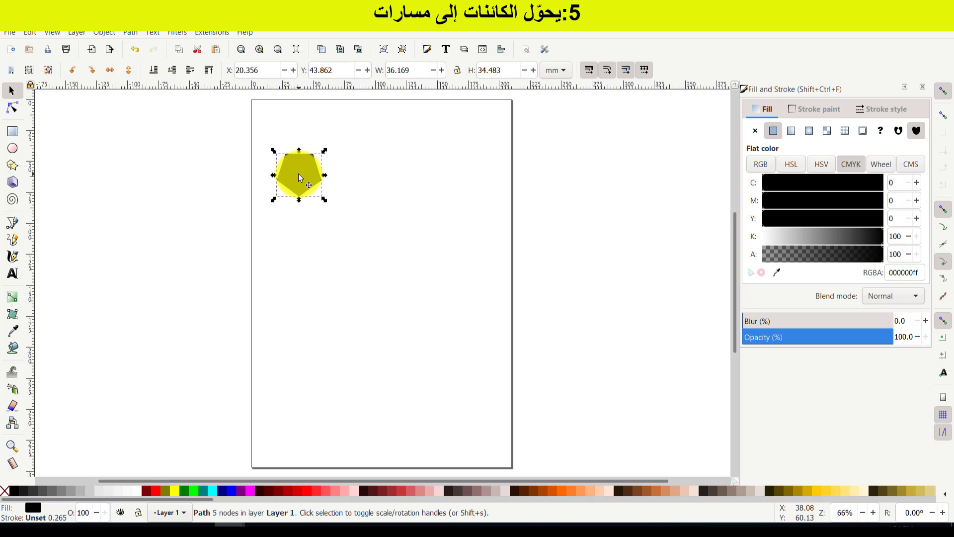
# Add a sixth node on the pentagon's lower-right edge and move the nodes on its right side to reshape it
pyautogui.press('n')
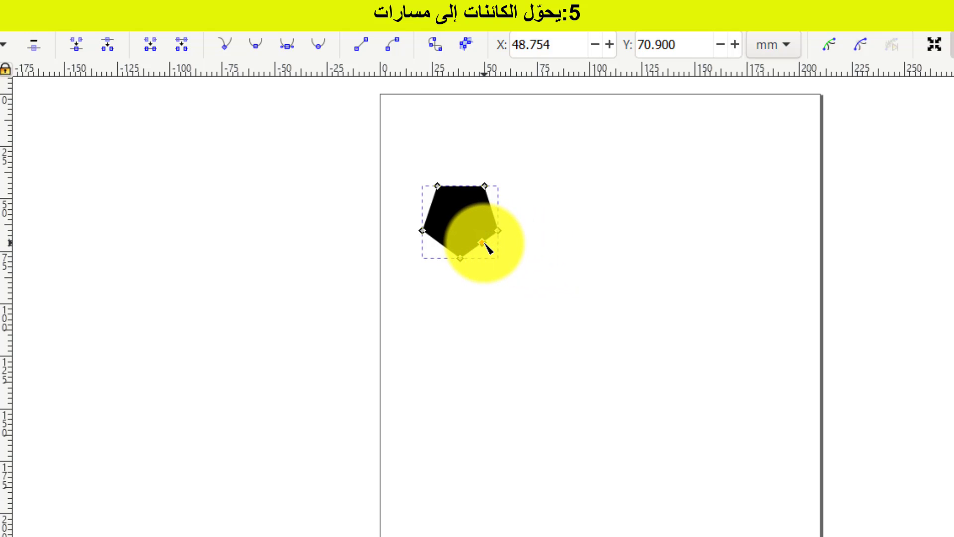
pyautogui.moveTo(484, 243); pyautogui.dragTo(503, 210)
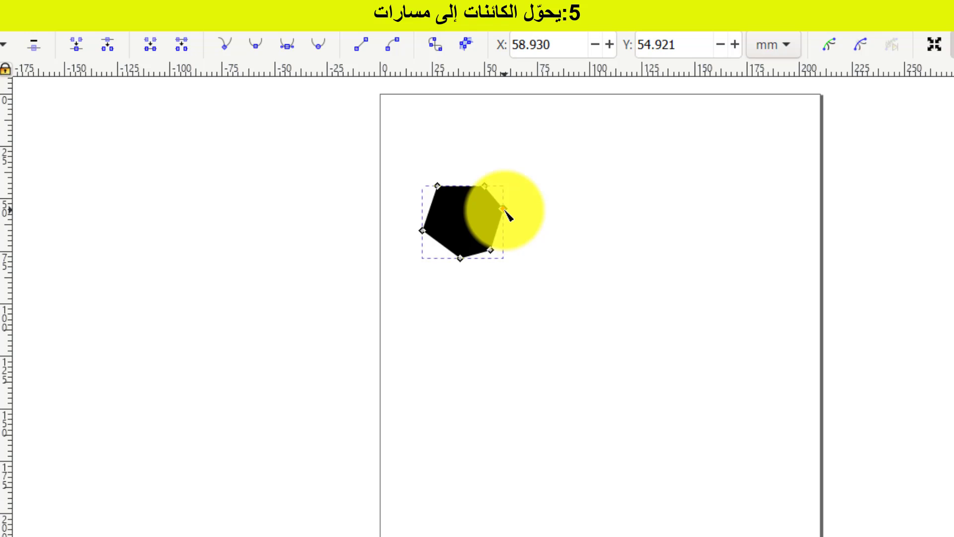
pyautogui.click(495, 241)
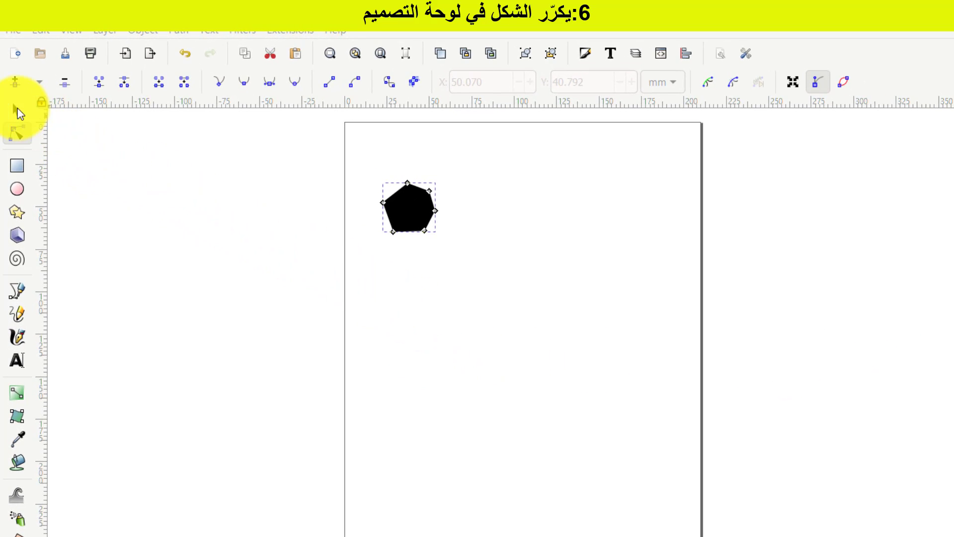
# Duplicate the six-node shape and move the copy up and to the right, to about X 79.5, Y 21.6 mm
pyautogui.click(15, 109)
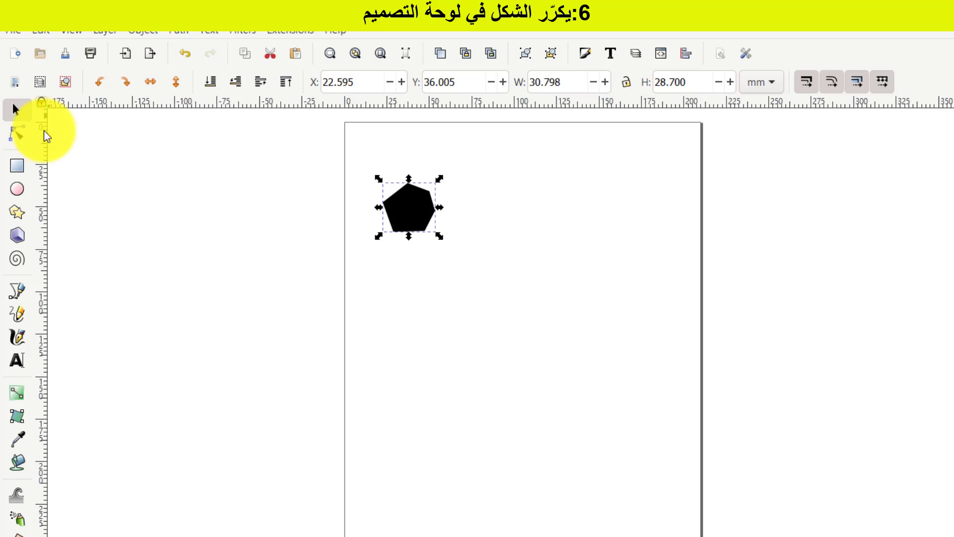
pyautogui.rightClick(410, 204)
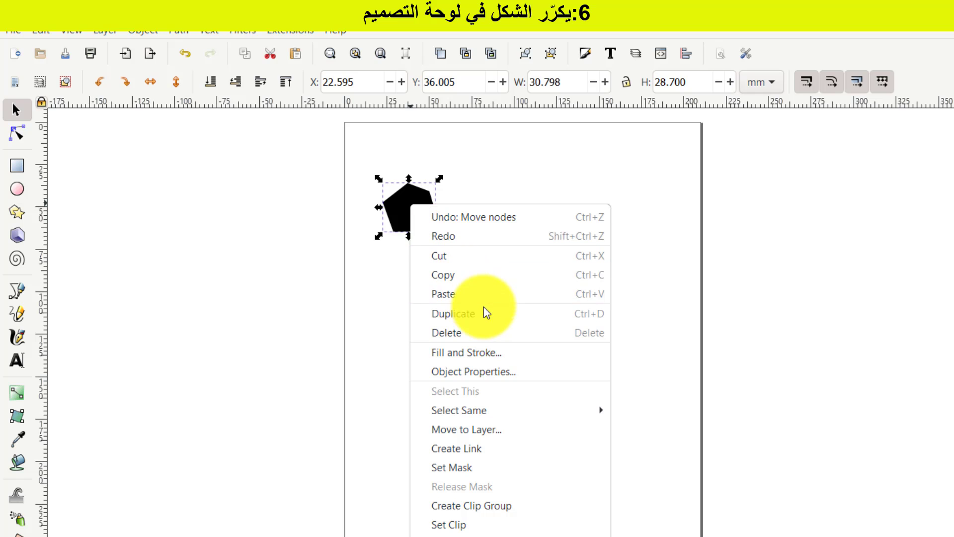
pyautogui.click(485, 313)
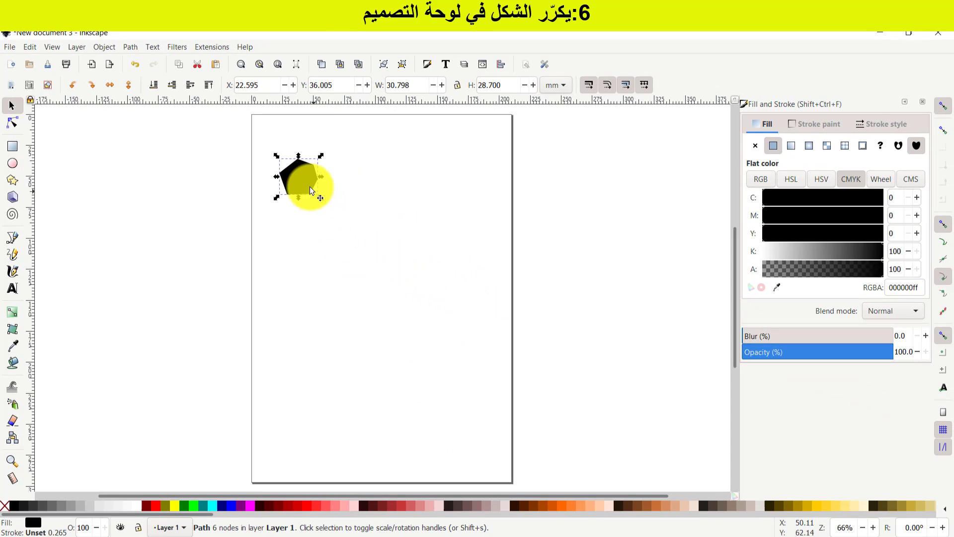
pyautogui.moveTo(299, 174); pyautogui.dragTo(372, 158)
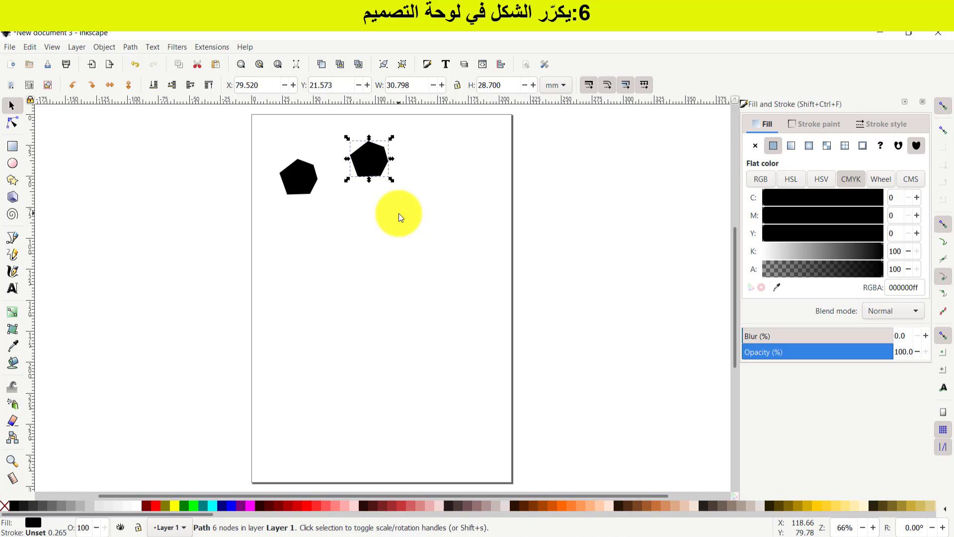
# Duplicate the upper-right shape and move the copy below the first shape, to about X 27.4, Y 89.3 mm
pyautogui.hotkey('ctrl', 'd')
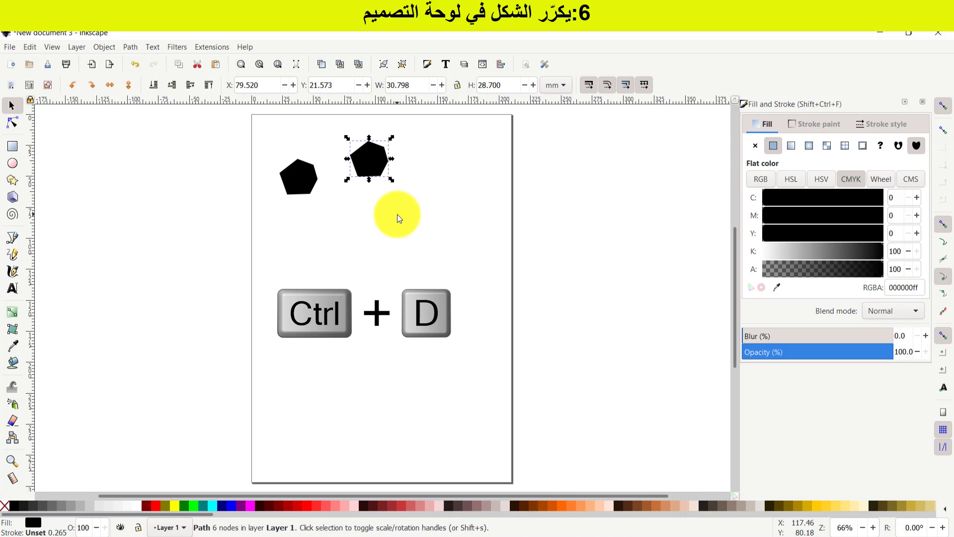
pyautogui.press('ctrl')
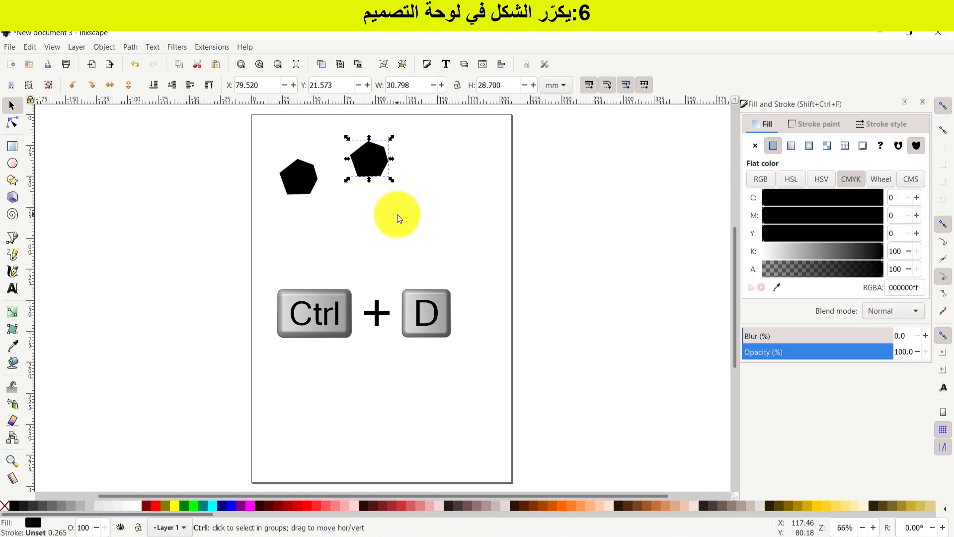
pyautogui.click(369, 159)
pyautogui.moveTo(368, 161); pyautogui.dragTo(302, 241)
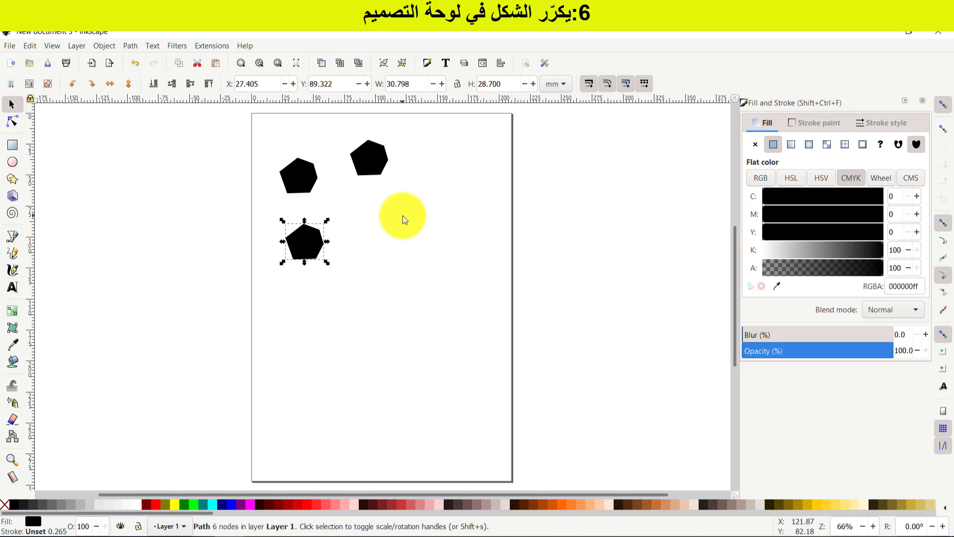
# Draw another five-cornered polygon about 30 mm wide beside the lower shape and convert it to a path
pyautogui.click(14, 178)
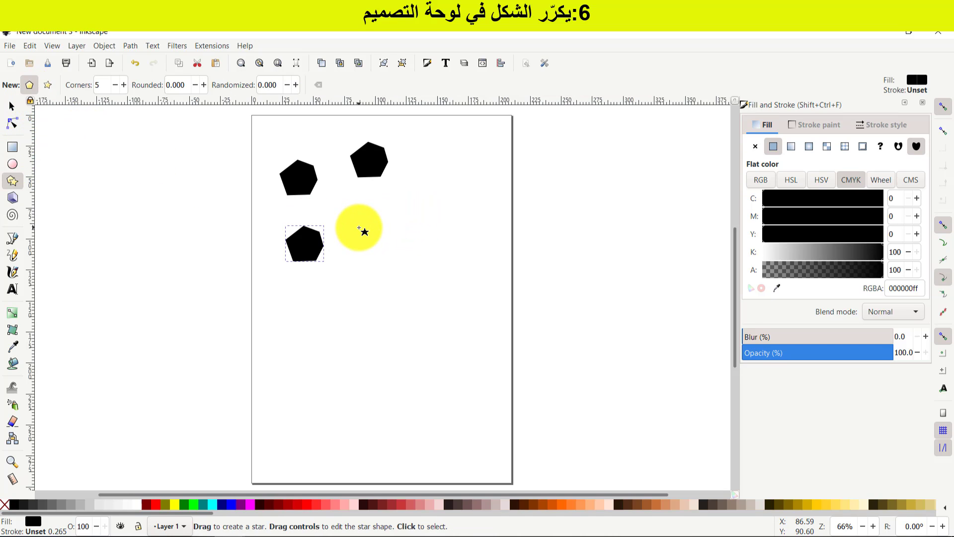
pyautogui.moveTo(357, 224); pyautogui.dragTo(372, 239)
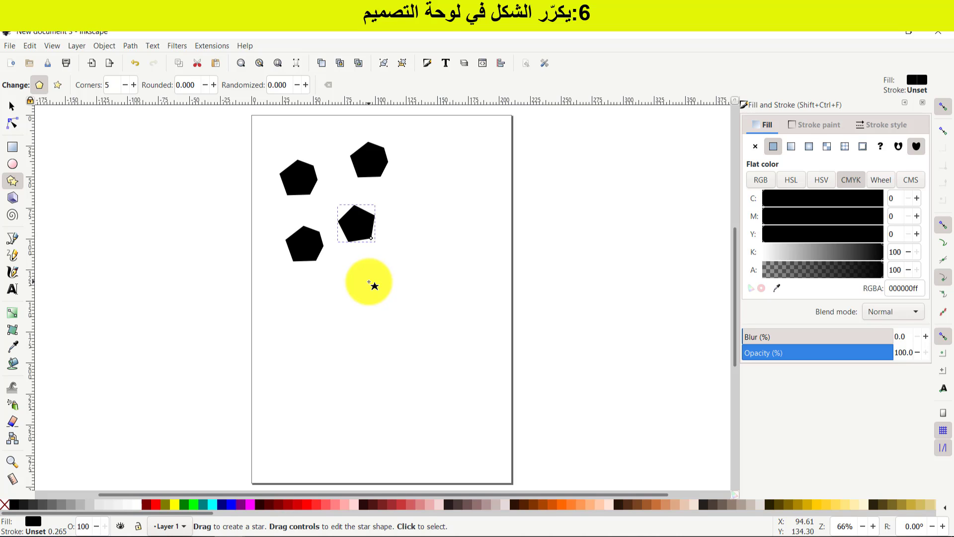
pyautogui.click(12, 106)
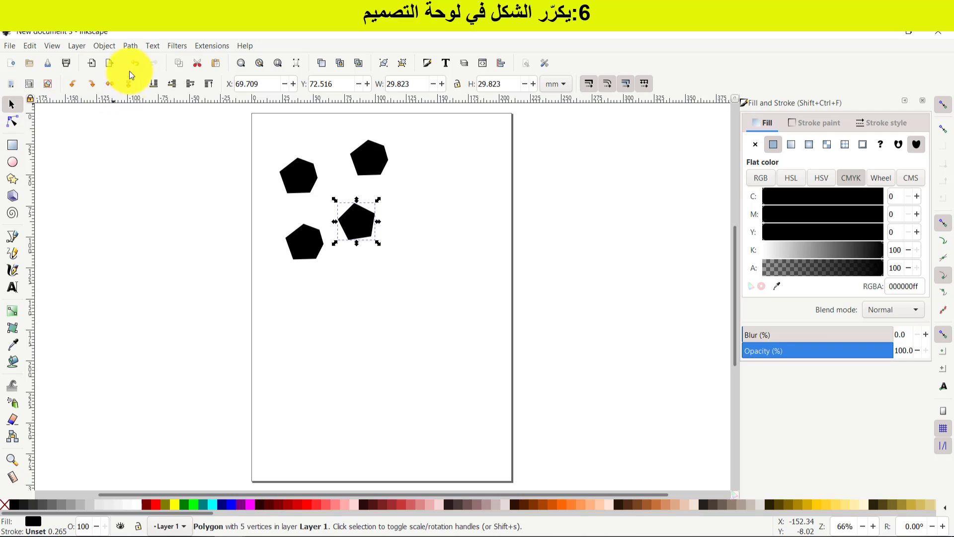
pyautogui.click(131, 46)
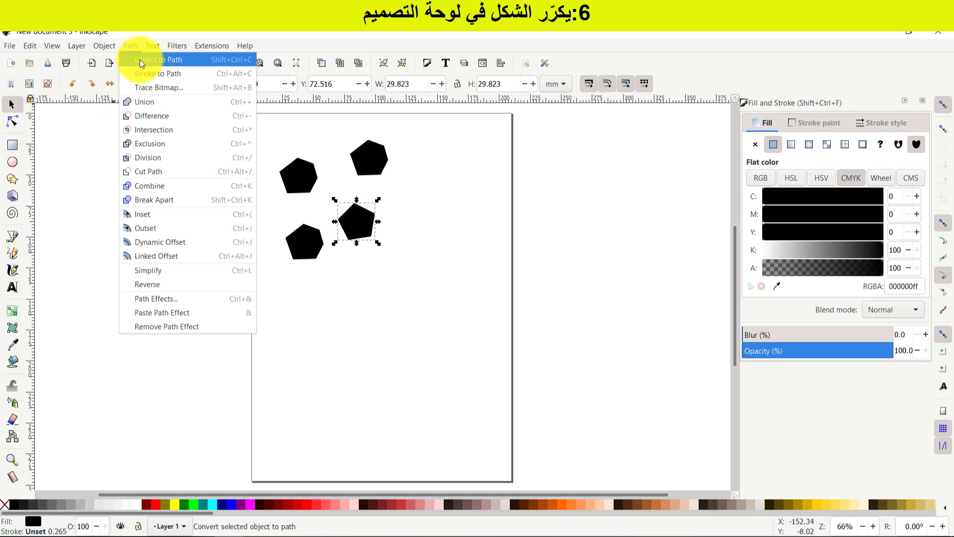
pyautogui.click(139, 58)
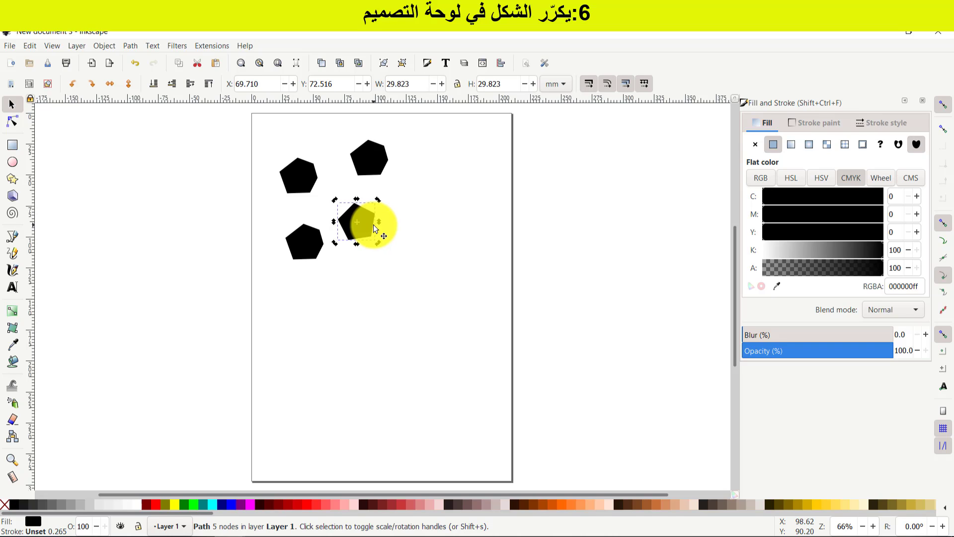
# Add a node on the new pentagon's right edge and pull it outward to about X 100.1, Y 89.5 mm
pyautogui.press('n')
pyautogui.click(374, 226)
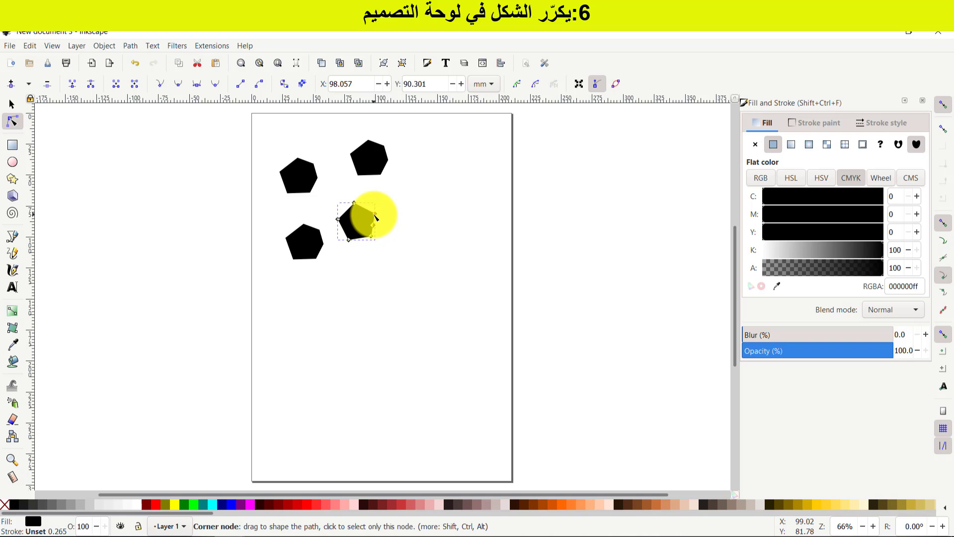
pyautogui.click(375, 211)
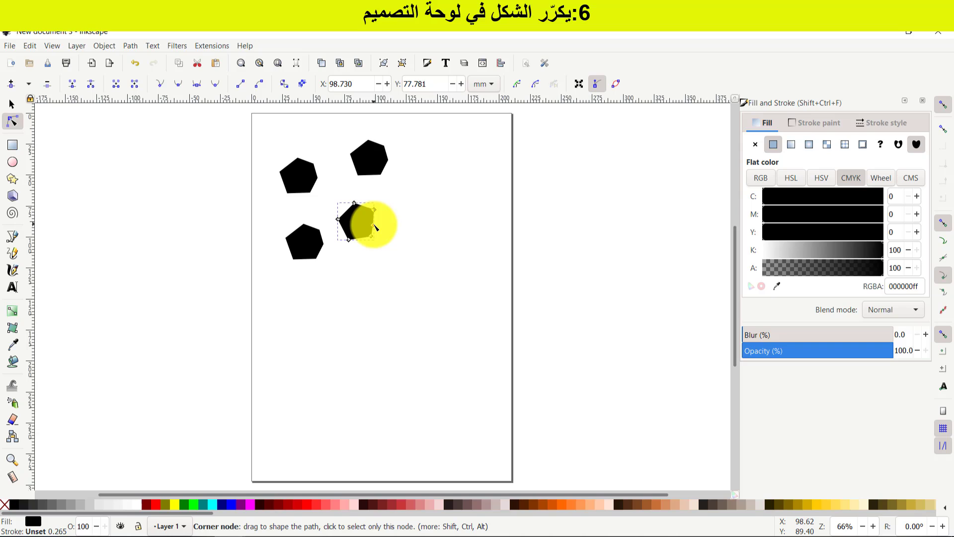
pyautogui.moveTo(376, 227); pyautogui.dragTo(377, 227)
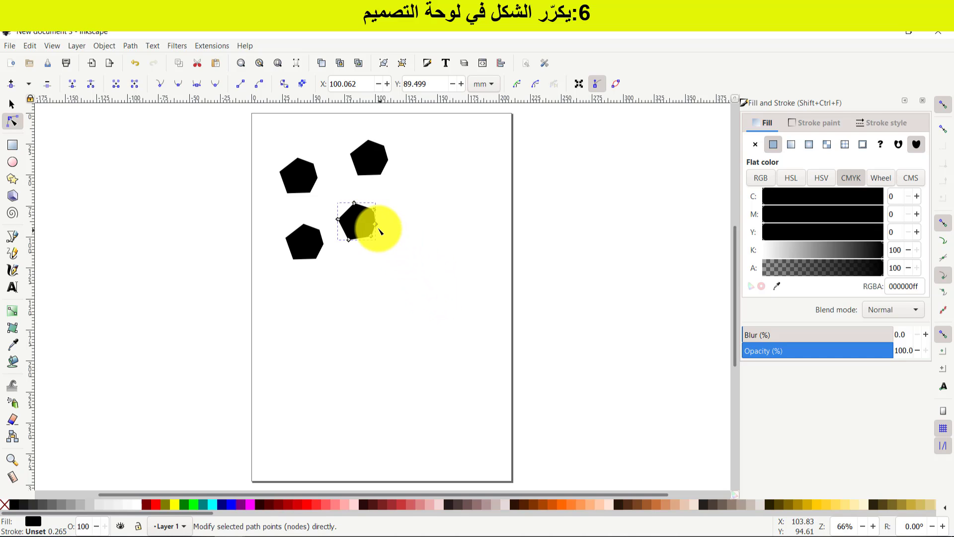
# Duplicate the newly reshaped pentagon, placing one instance further right and the other lower, at about X 71.7, Y 88.6 mm
pyautogui.rightClick(363, 220)
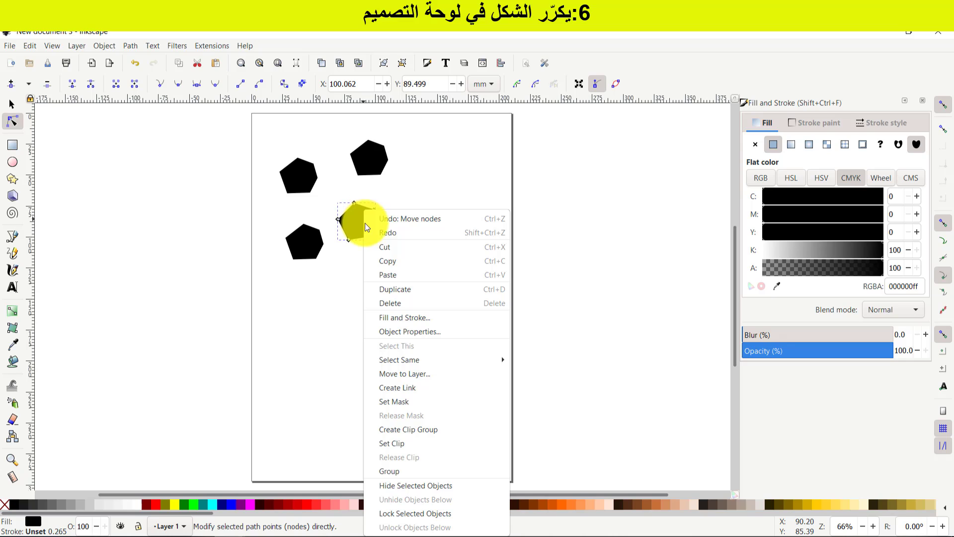
pyautogui.click(390, 286)
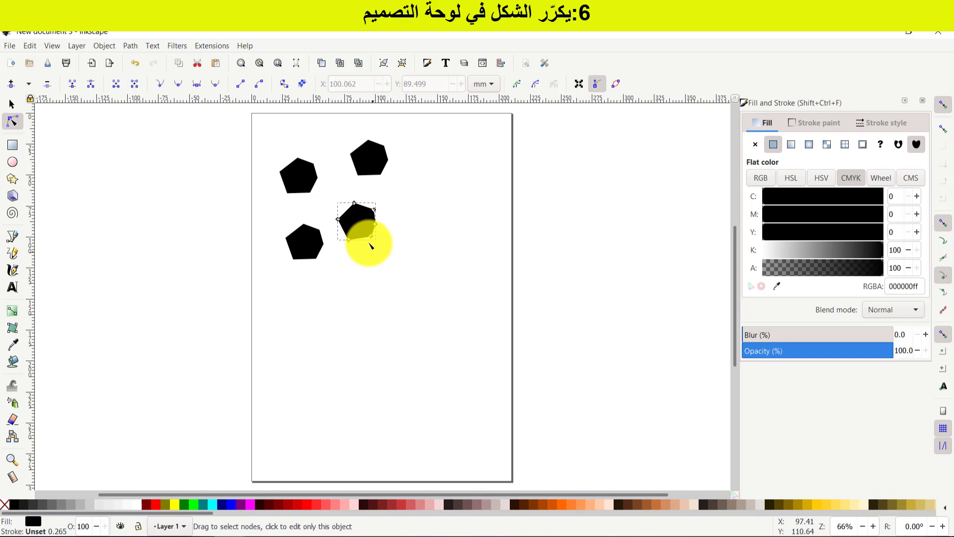
pyautogui.click(11, 107)
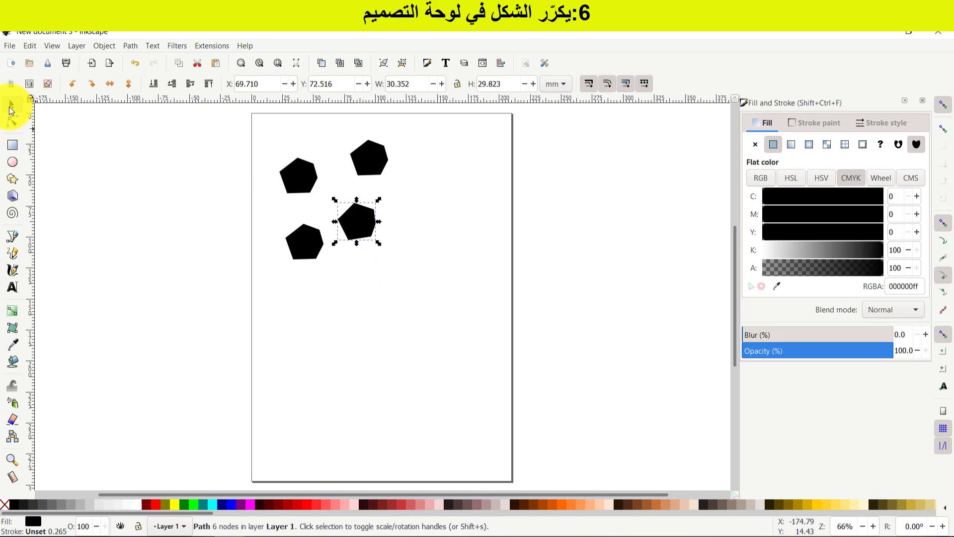
pyautogui.moveTo(359, 223)
pyautogui.mouseDown()
pyautogui.moveTo(399, 215)
pyautogui.moveTo(400, 204)
pyautogui.moveTo(359, 225)
pyautogui.moveTo(361, 240)
pyautogui.mouseUp()
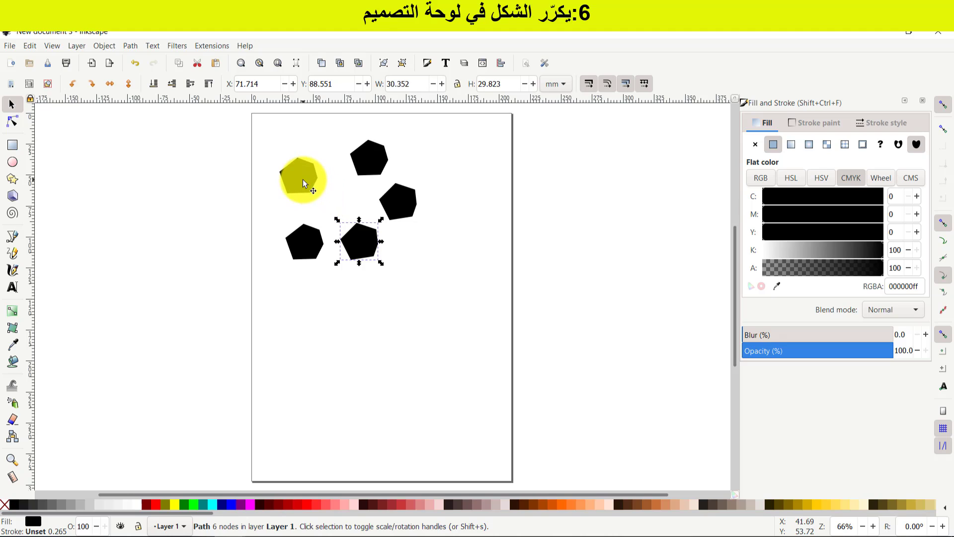
# Move the two upper shapes and the lower-left shape closer together to form a ring with the others
pyautogui.moveTo(303, 183); pyautogui.dragTo(310, 199)
pyautogui.moveTo(359, 160); pyautogui.dragTo(352, 170)
pyautogui.moveTo(299, 252); pyautogui.dragTo(304, 246)
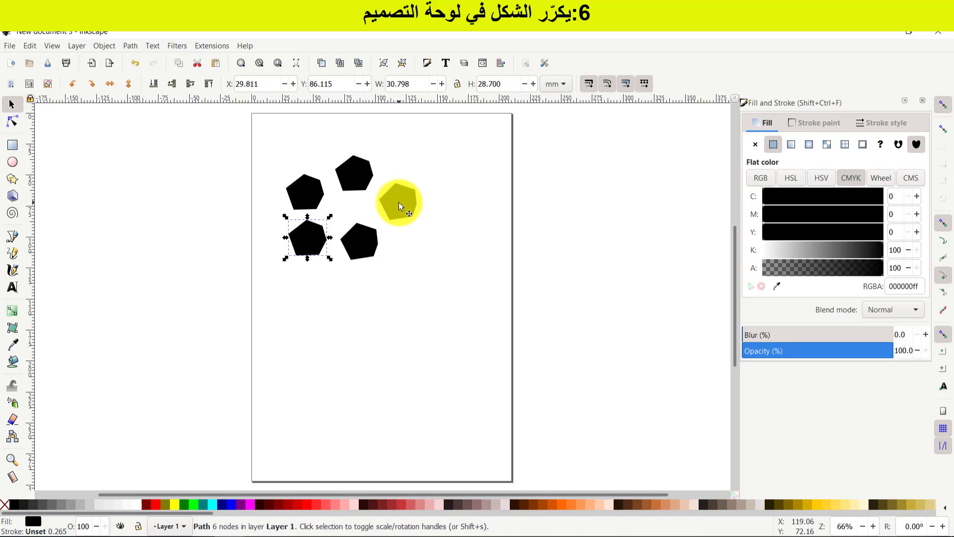
# Pull the right-hand node of the rightmost shape outward to about X 136.1, Y 73.5 mm
pyautogui.press('n')
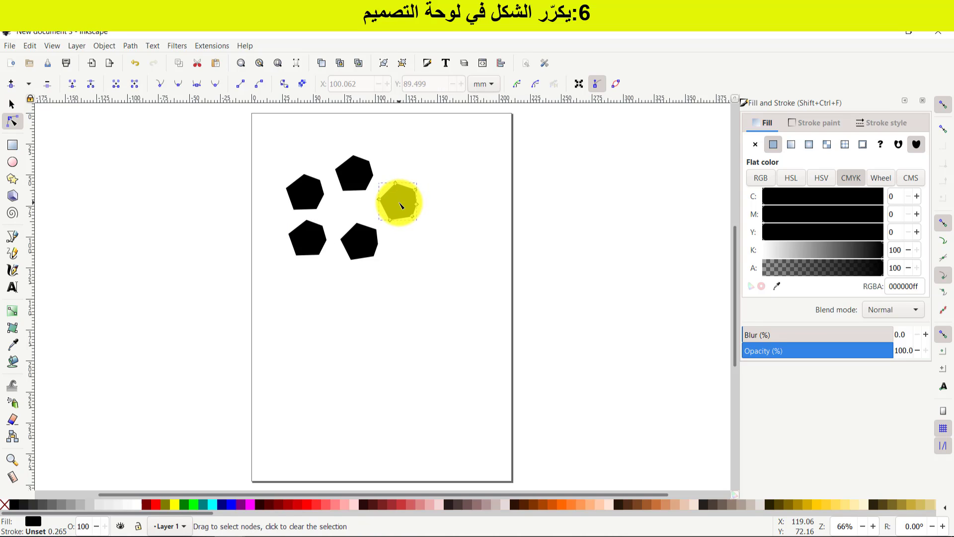
pyautogui.click(400, 204)
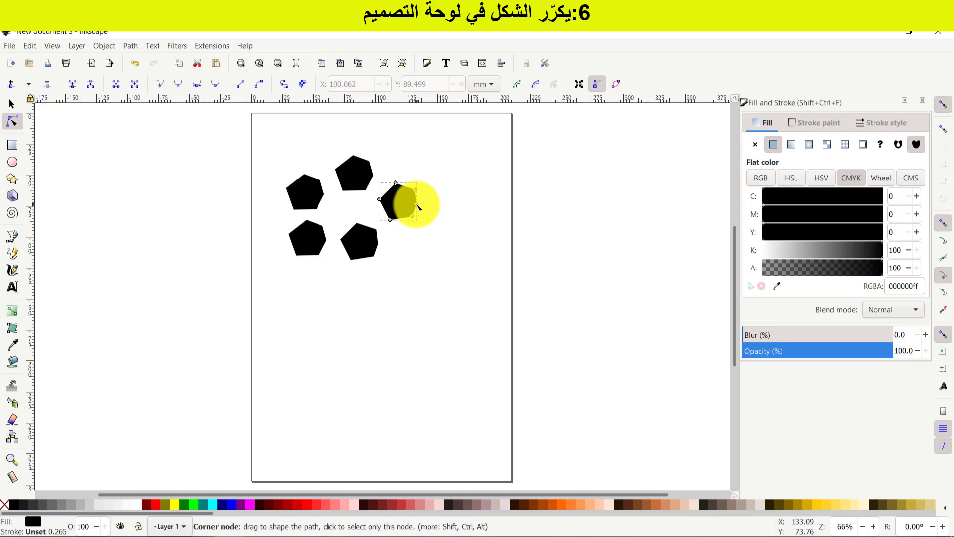
pyautogui.moveTo(418, 204); pyautogui.dragTo(422, 206)
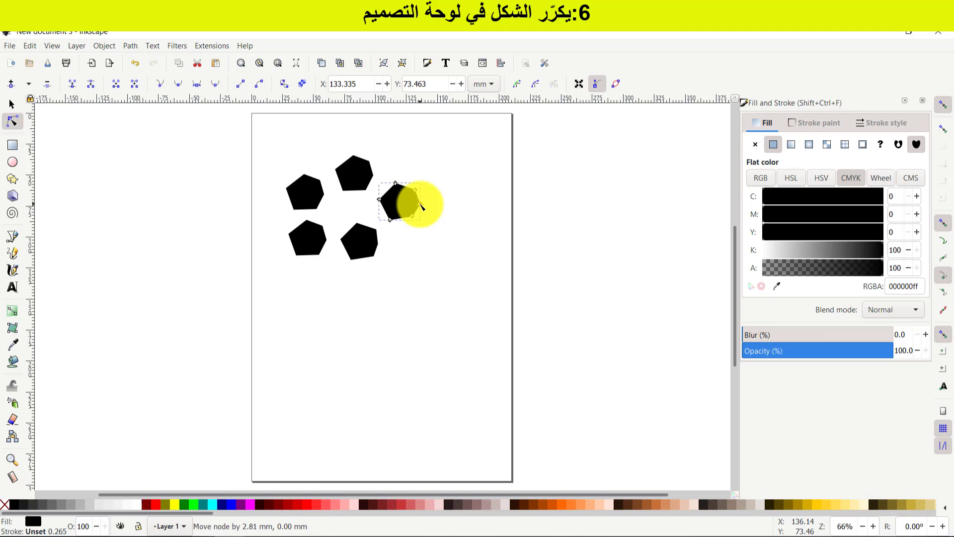
pyautogui.moveTo(422, 207); pyautogui.dragTo(421, 206)
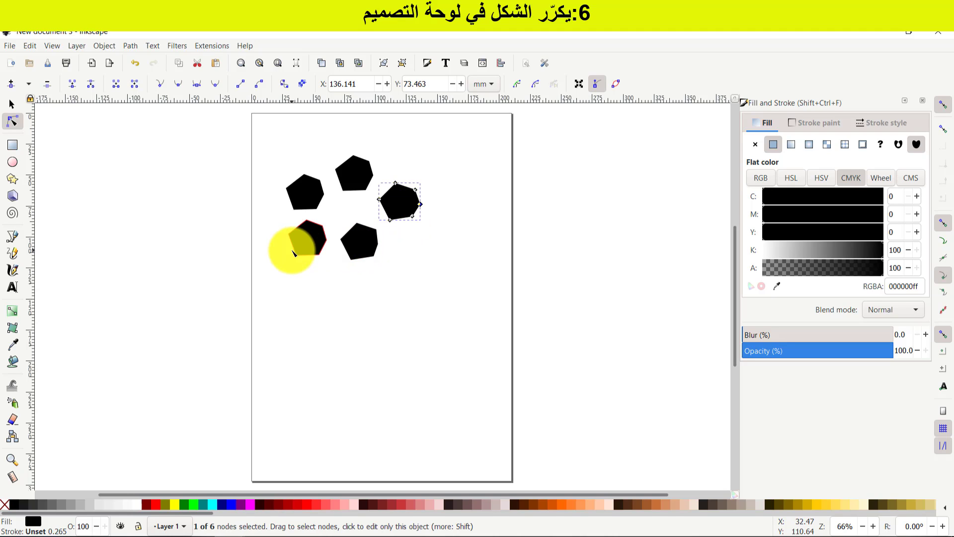